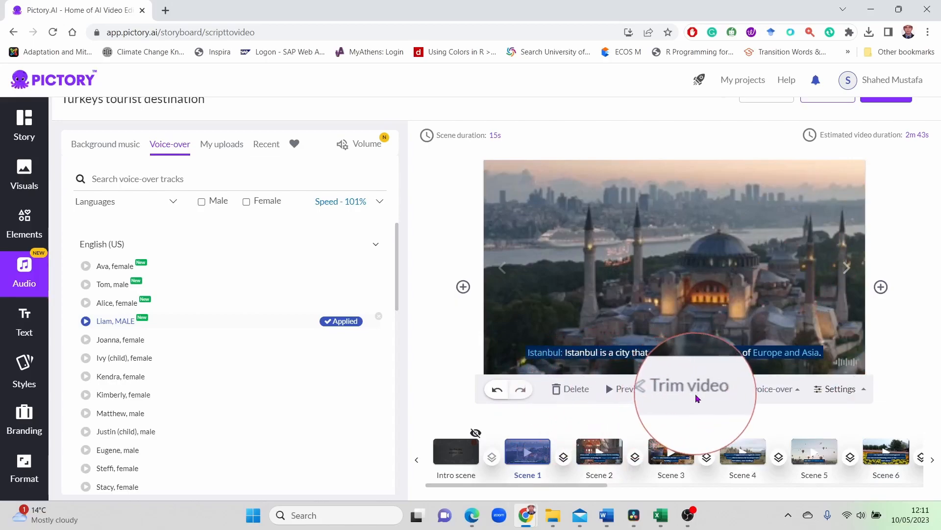
left_click(784, 389)
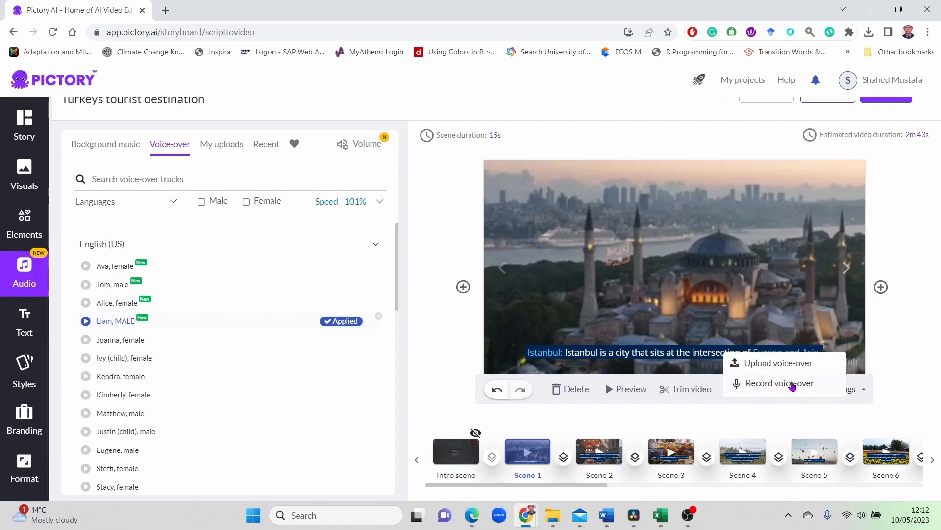
left_click(791, 385)
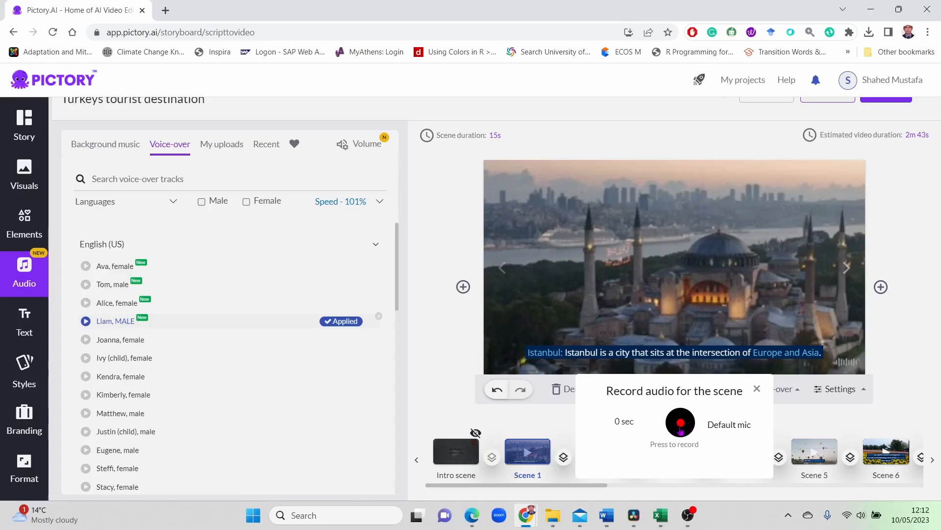
left_click(680, 424)
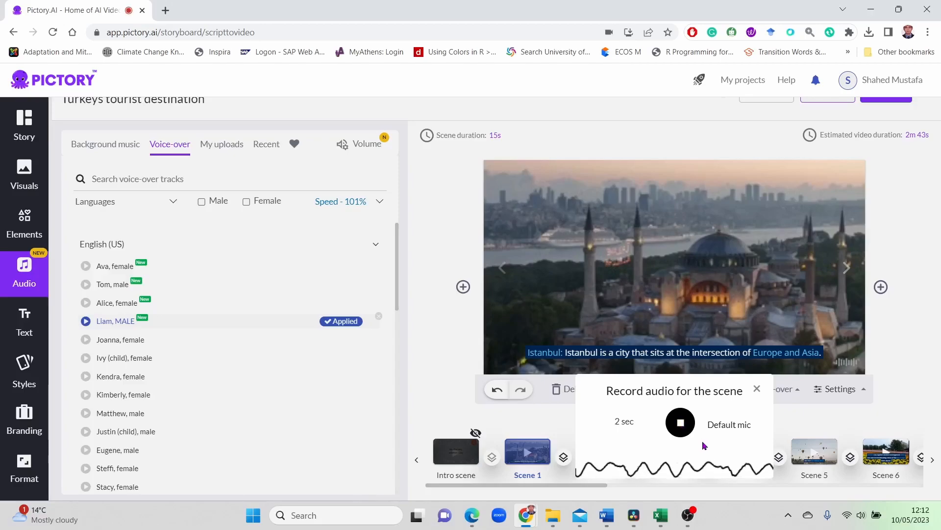
left_click(681, 422)
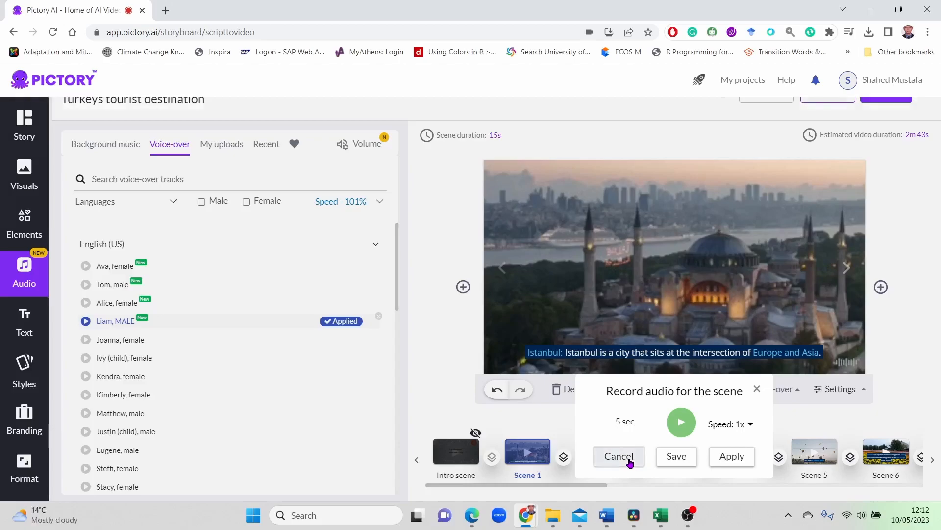
left_click(630, 460)
- Record a voice-over of about 7 seconds for Scene 1 with the default mic, apply it to the scene and play it back
left_click(763, 390)
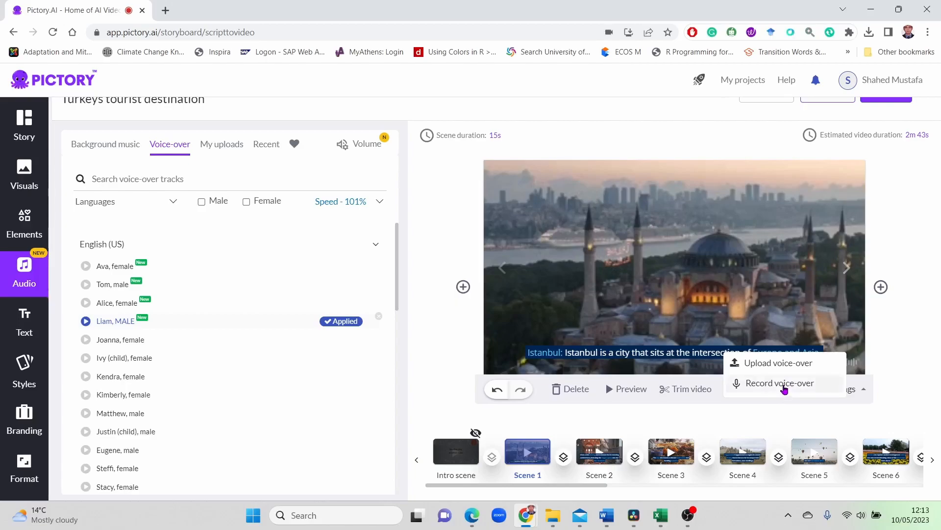
left_click(785, 389)
left_click(681, 423)
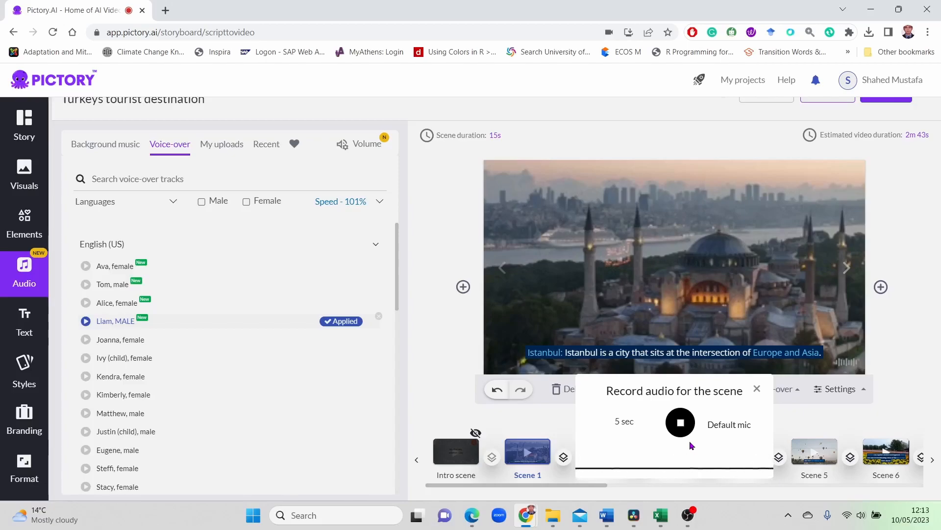
left_click(681, 424)
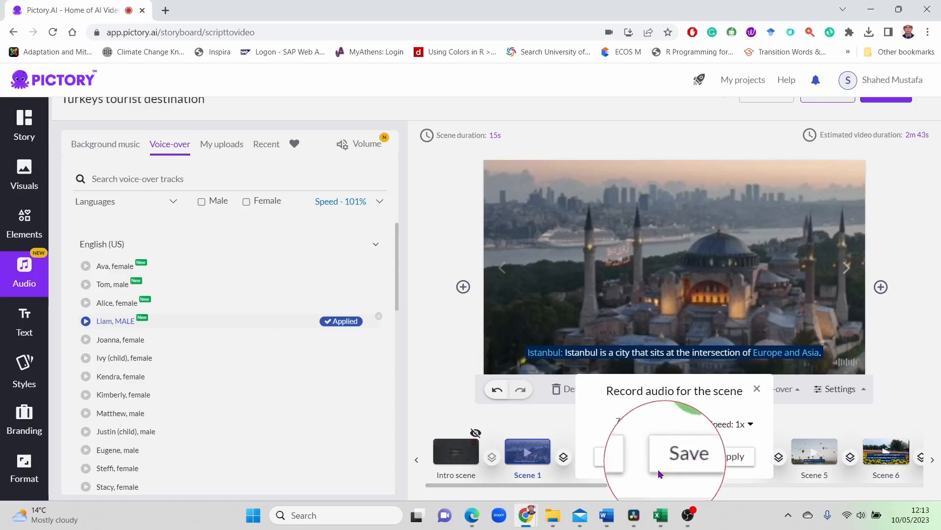
left_click(731, 456)
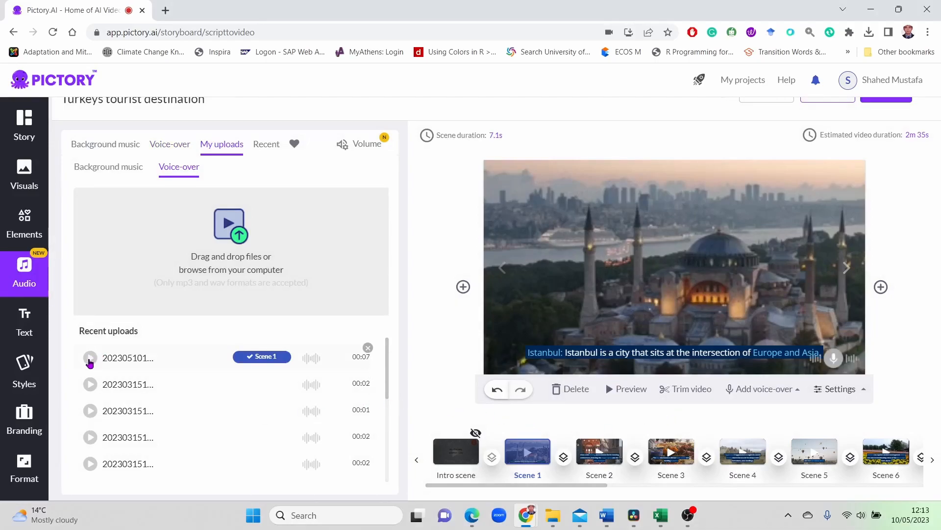
left_click(90, 361)
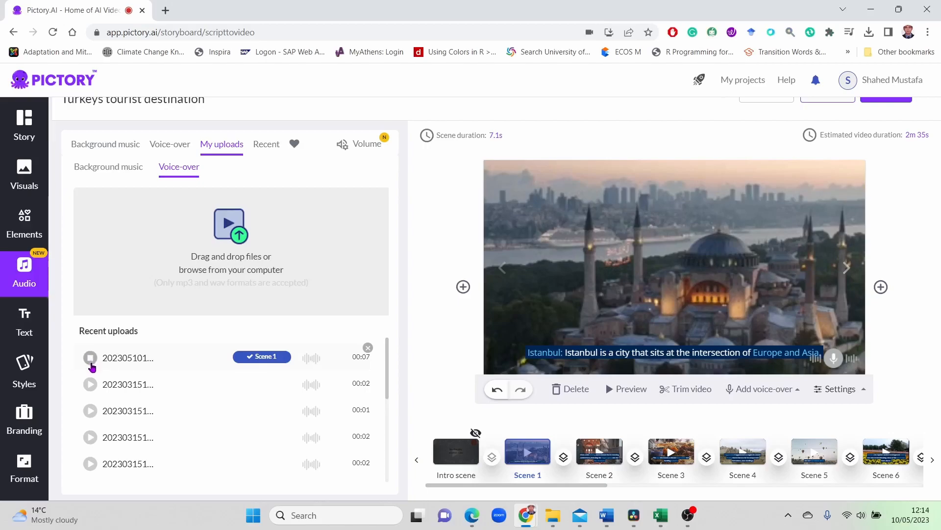
left_click(90, 365)
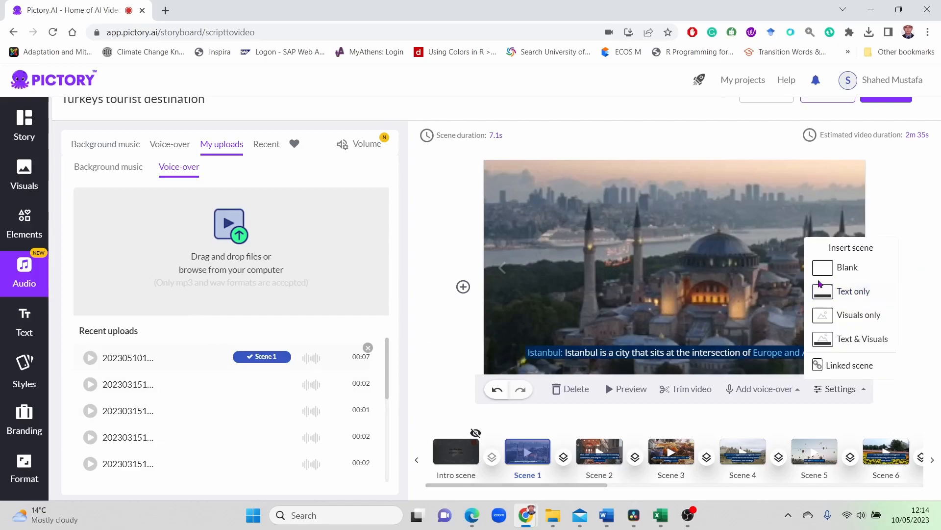
- Switch to Scene 2 and record a voice-over of about 9 seconds for it with the default mic
left_click(847, 267)
mouse_move(776, 403)
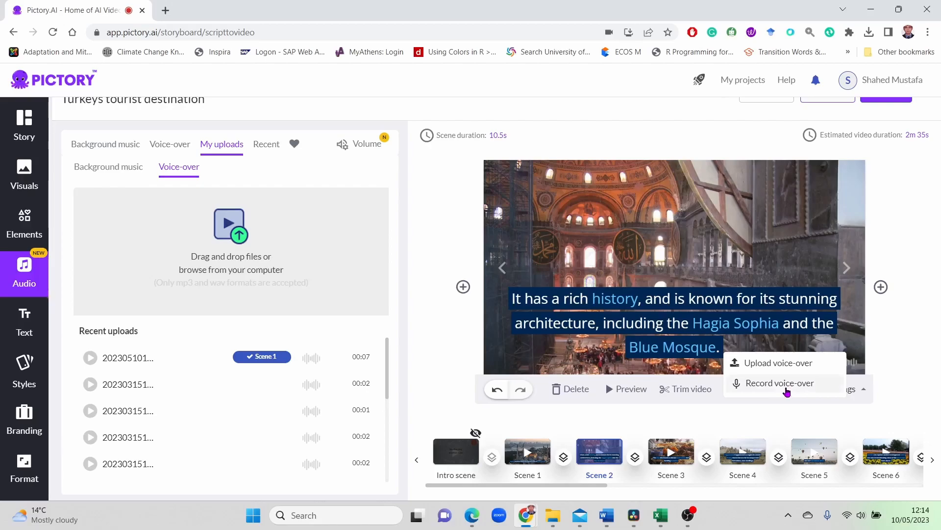
left_click(784, 383)
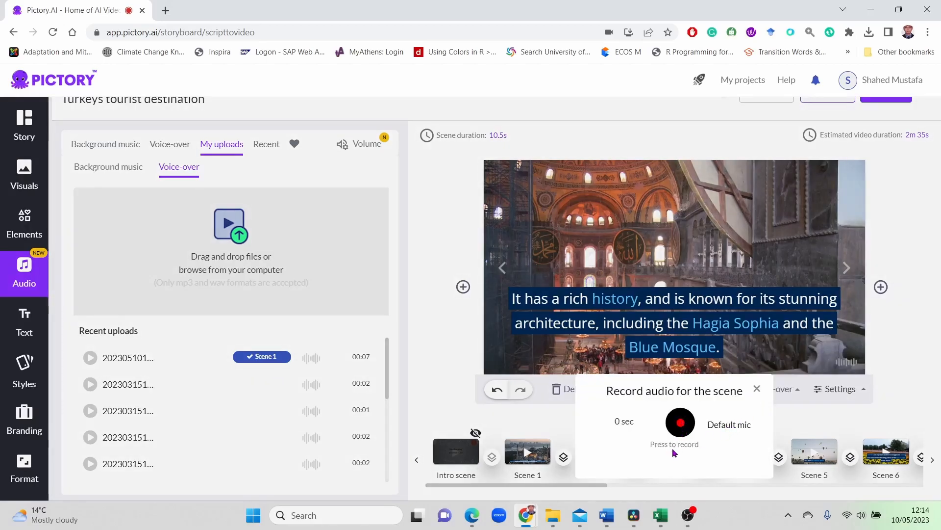
left_click(682, 422)
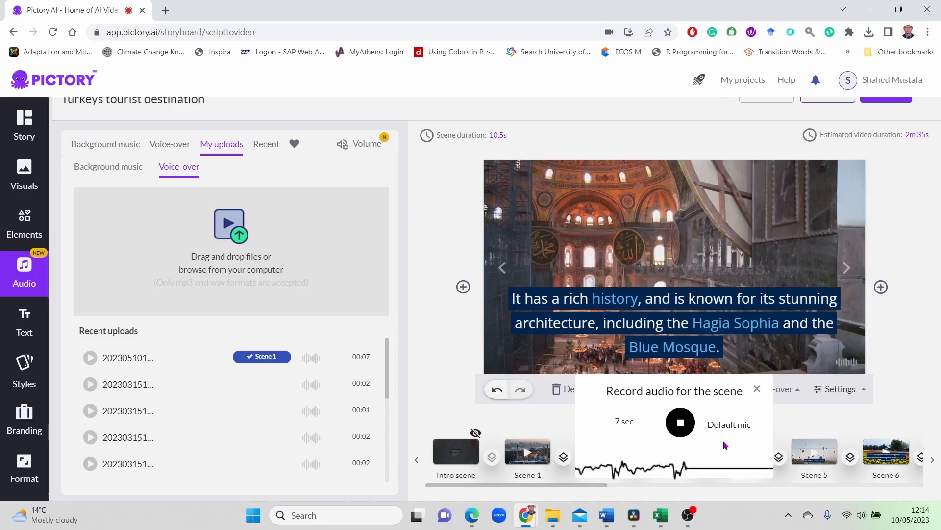
left_click(681, 433)
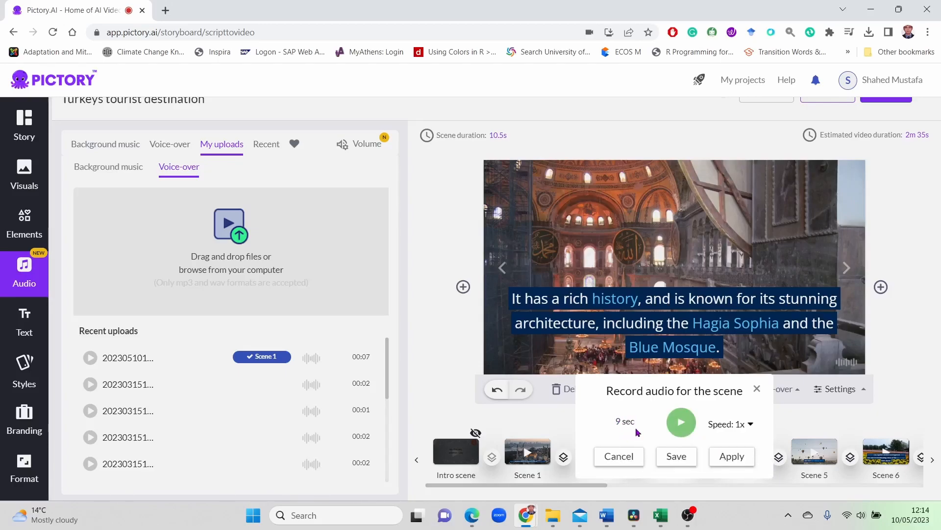
- Apply the new recording to Scene 2 at 1x speed and play it back from the uploaded voice-overs
left_click(751, 425)
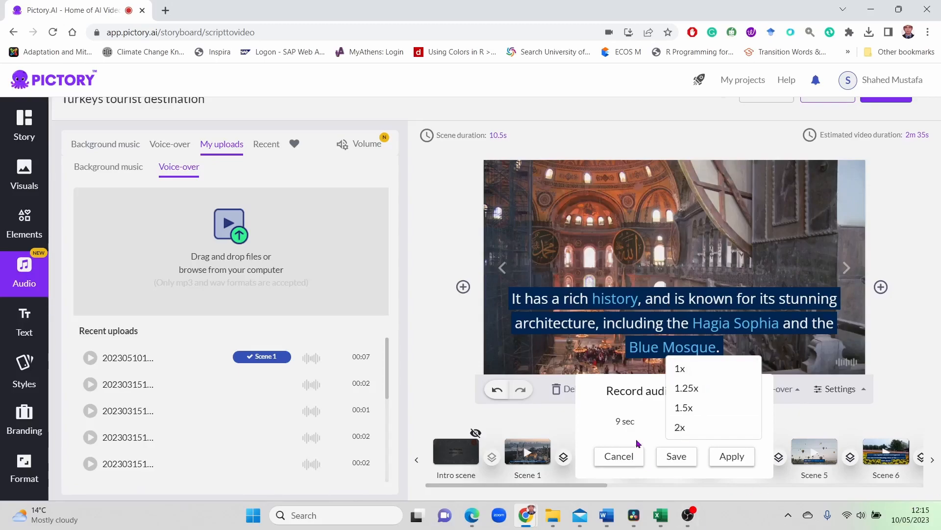
left_click(750, 424)
left_click(752, 429)
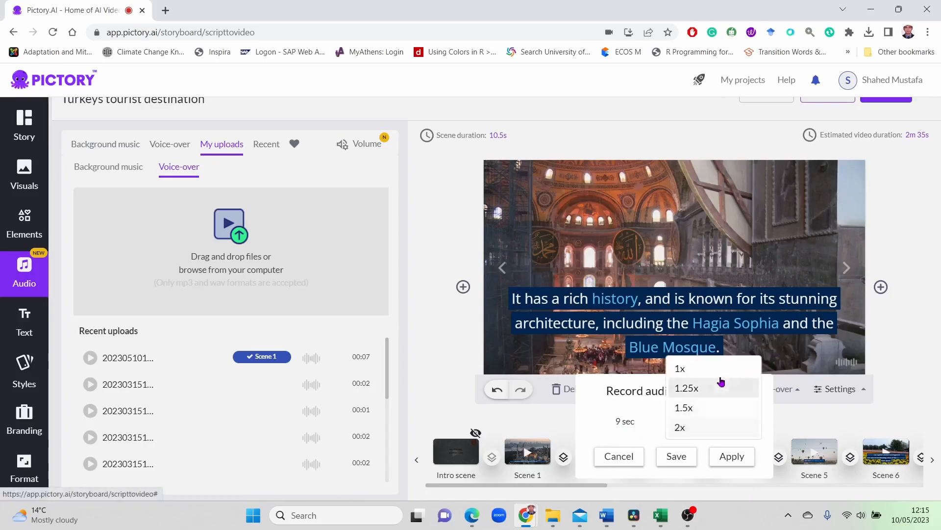
left_click(596, 416)
left_click(731, 457)
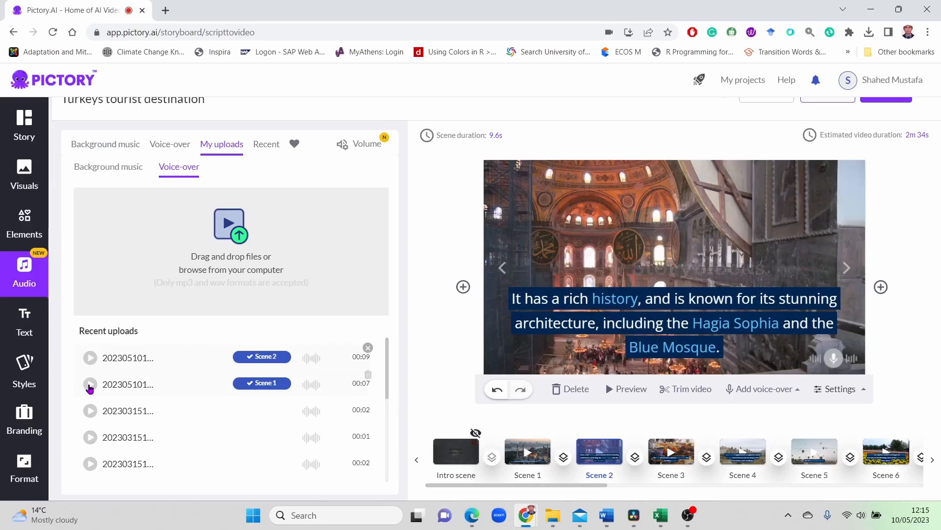
left_click(90, 360)
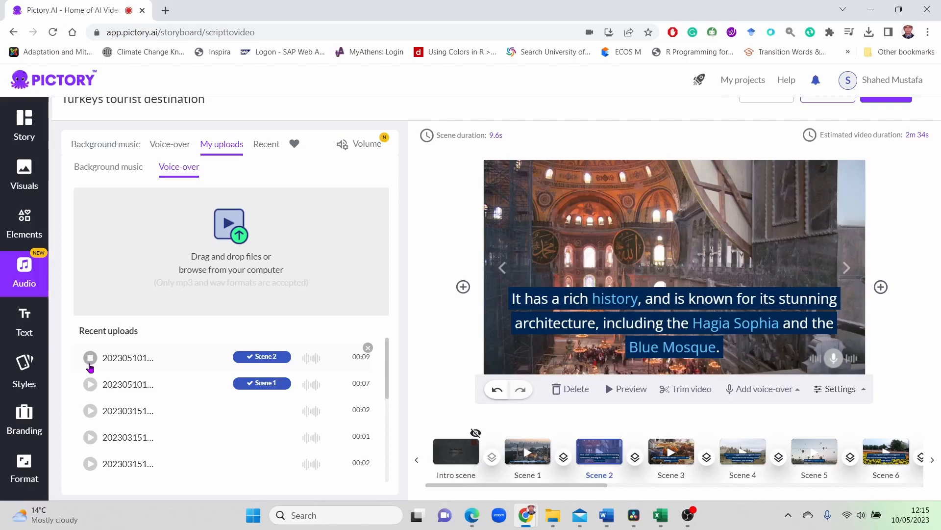
left_click(90, 365)
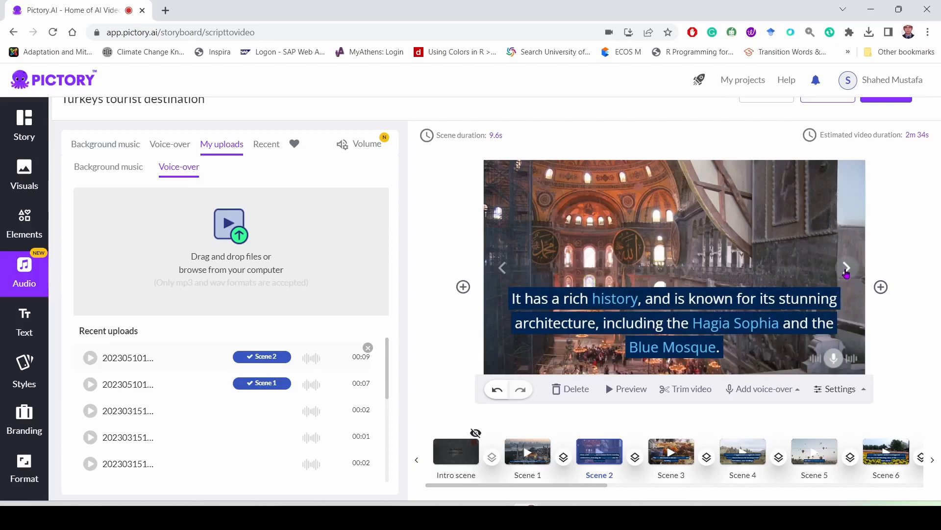
- Switch the storyboard preview to Scene 3
left_click(846, 268)
mouse_move(763, 390)
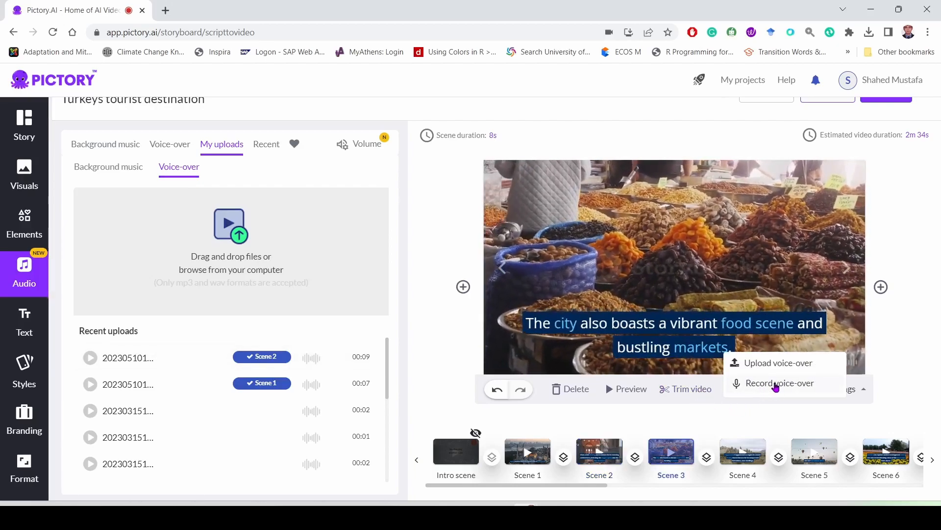
left_click(776, 385)
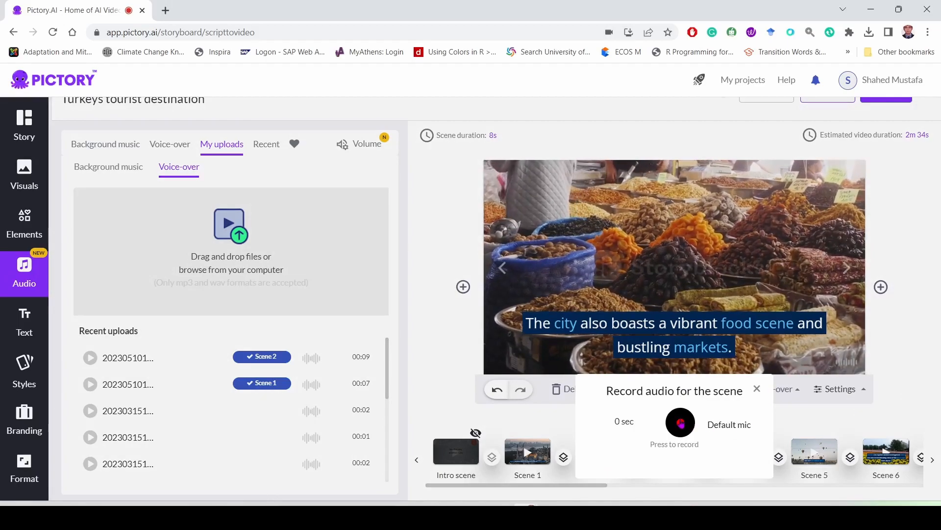
left_click(680, 423)
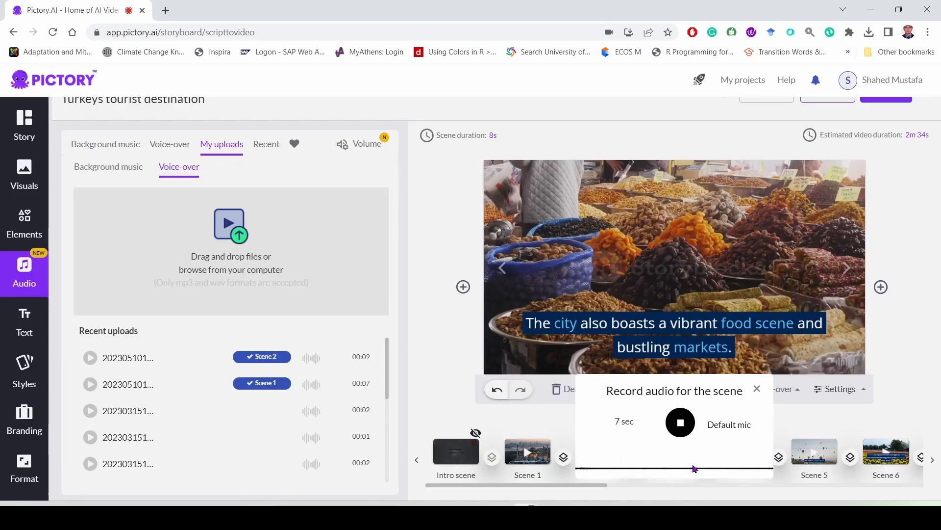
left_click(680, 425)
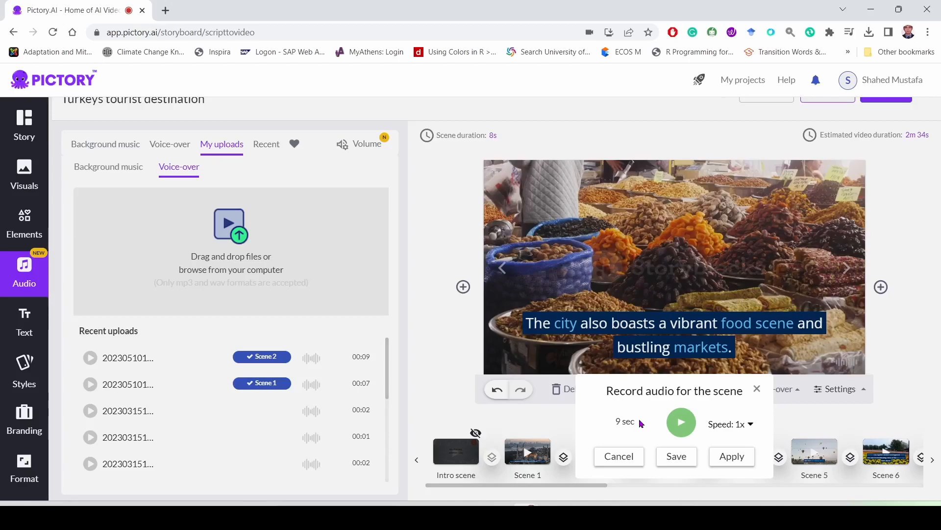
left_click(621, 457)
- Record a voice-over of about 6 seconds for Scene 3, apply it to the scene and play it back
left_click(797, 389)
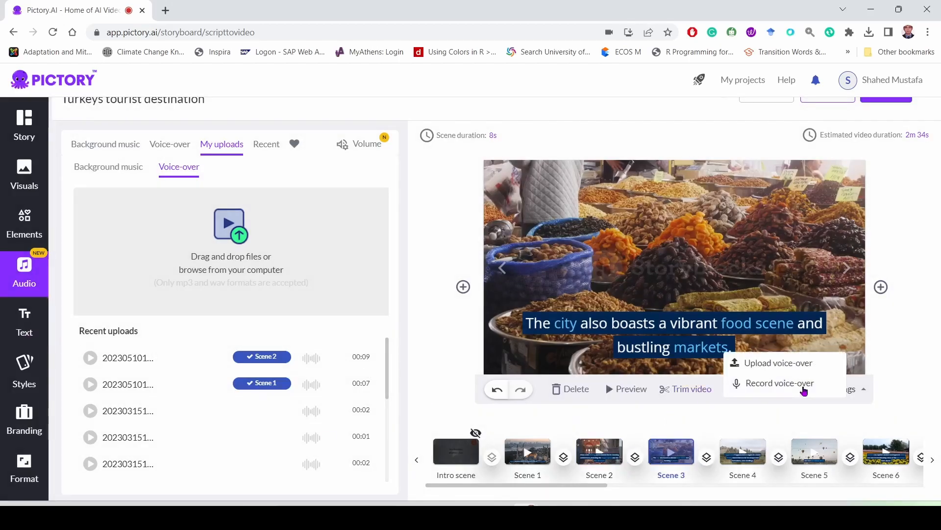
left_click(785, 383)
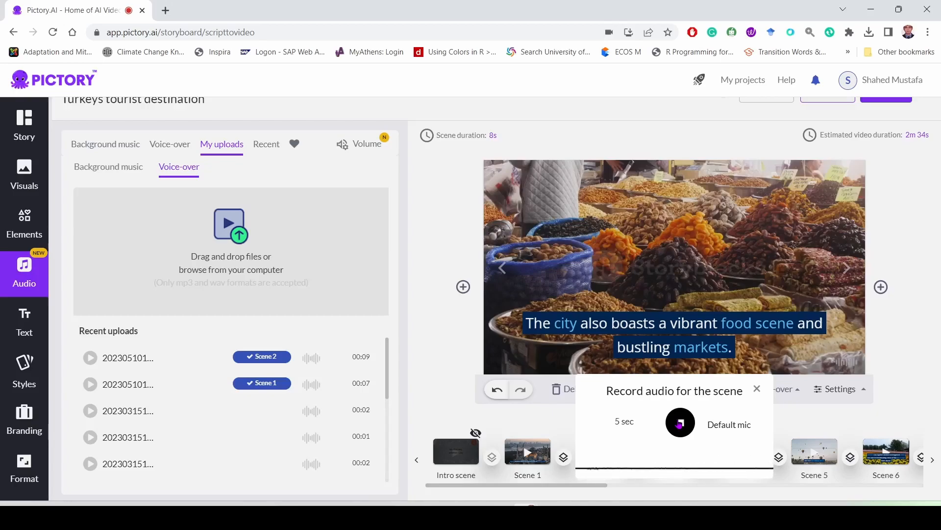
left_click(679, 422)
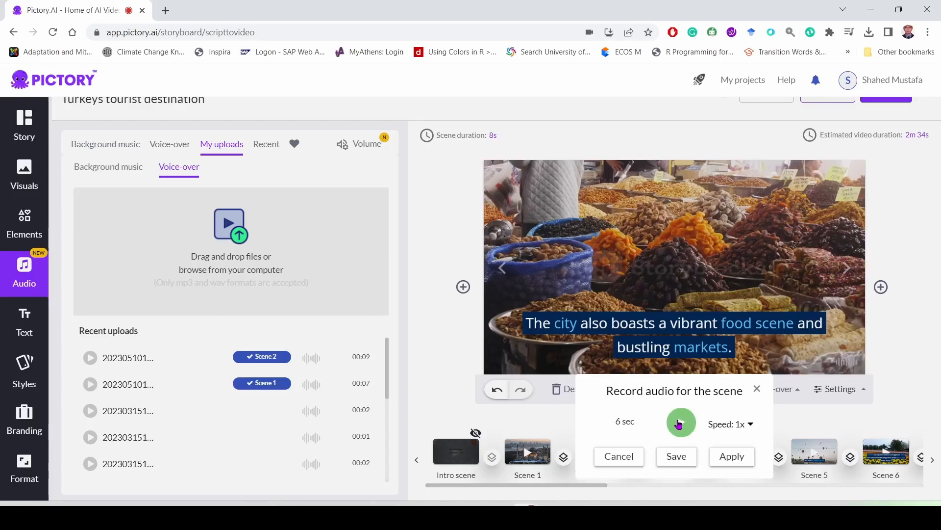
left_click(726, 458)
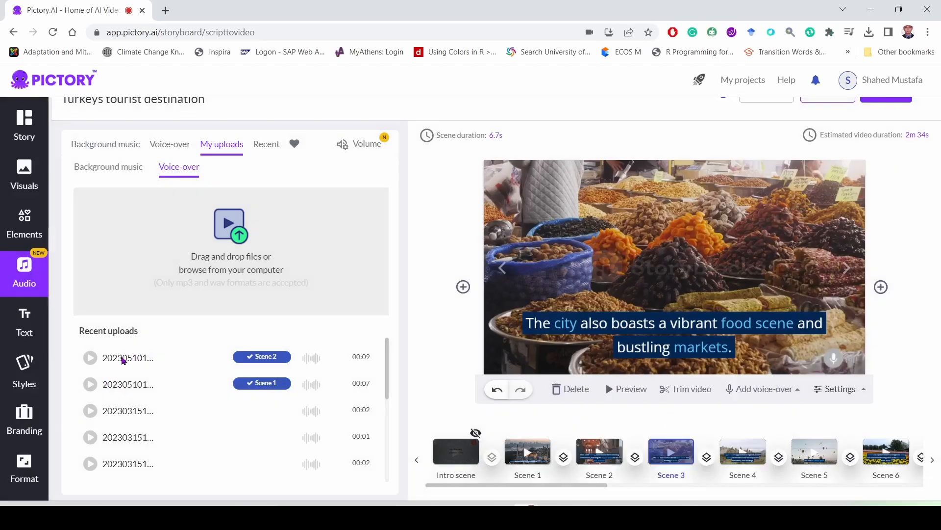
left_click(91, 359)
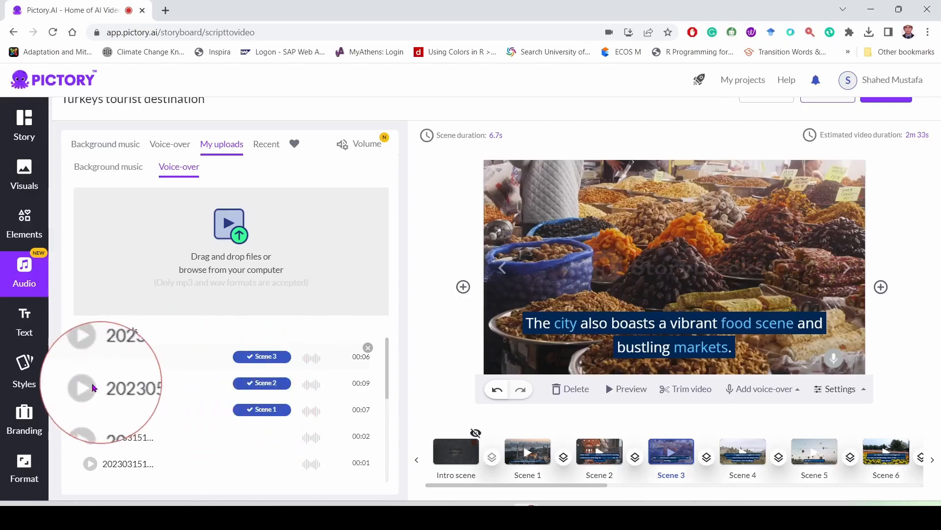
- Remove the Scene 3 recording from the uploaded voice-overs and look through the remaining recordings
left_click(368, 349)
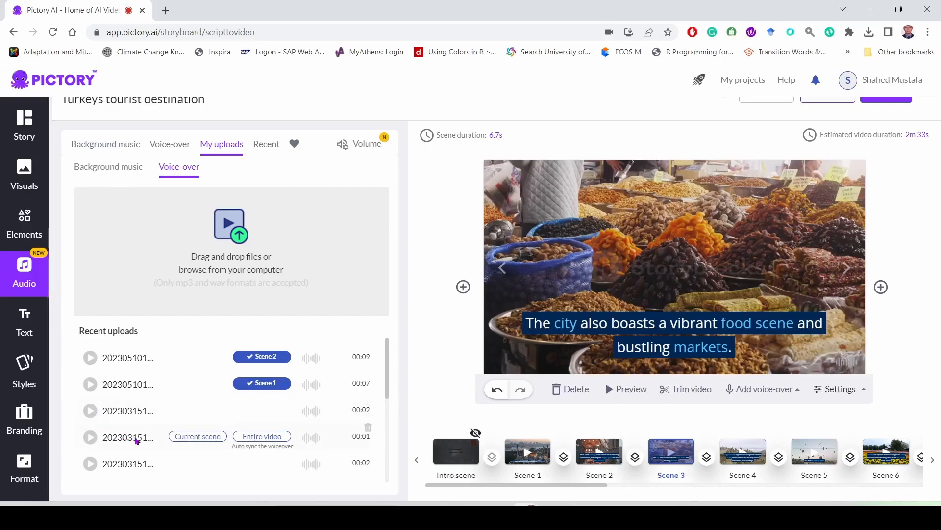
scroll(132, 437, "down", 3)
scroll(140, 442, "down", 3)
scroll(138, 452, "down", 5)
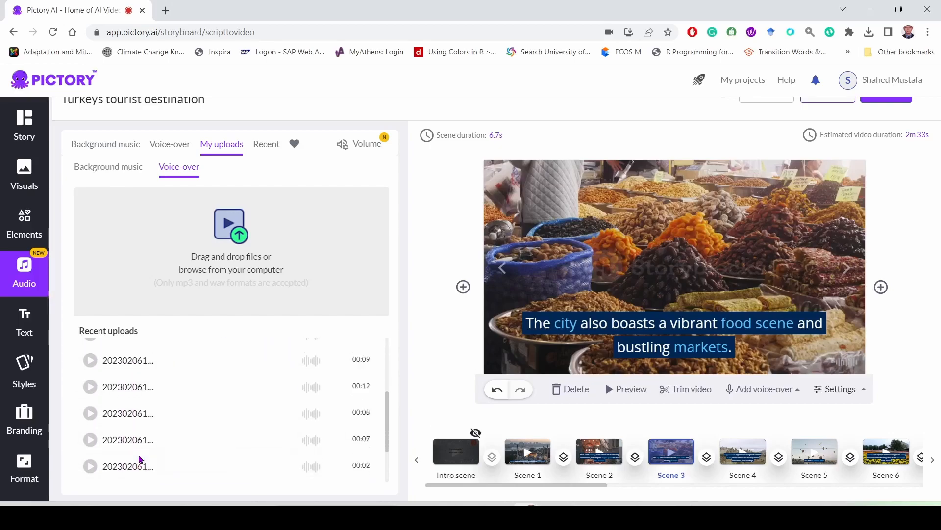
scroll(190, 451, "up", 10)
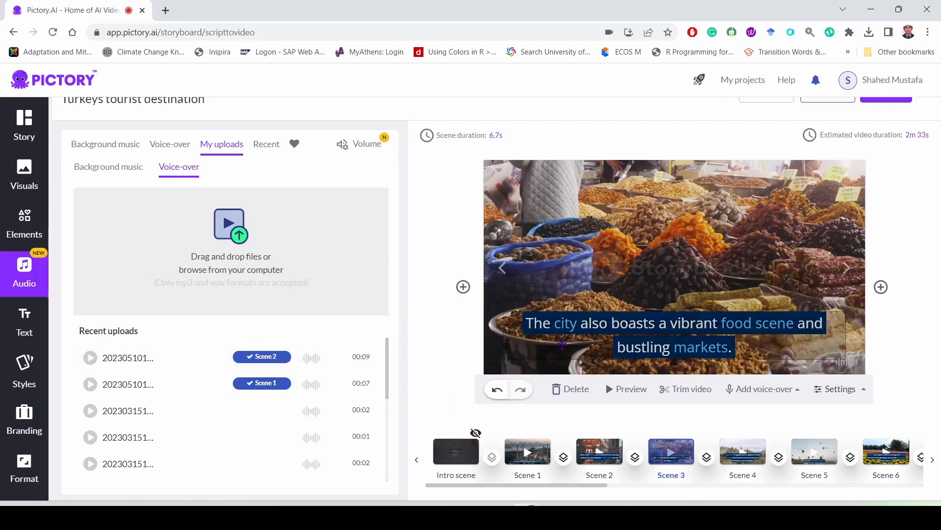
- Record a new voice-over of about 7 seconds for Scene 3 with the default mic and apply it to the scene
left_click(758, 388)
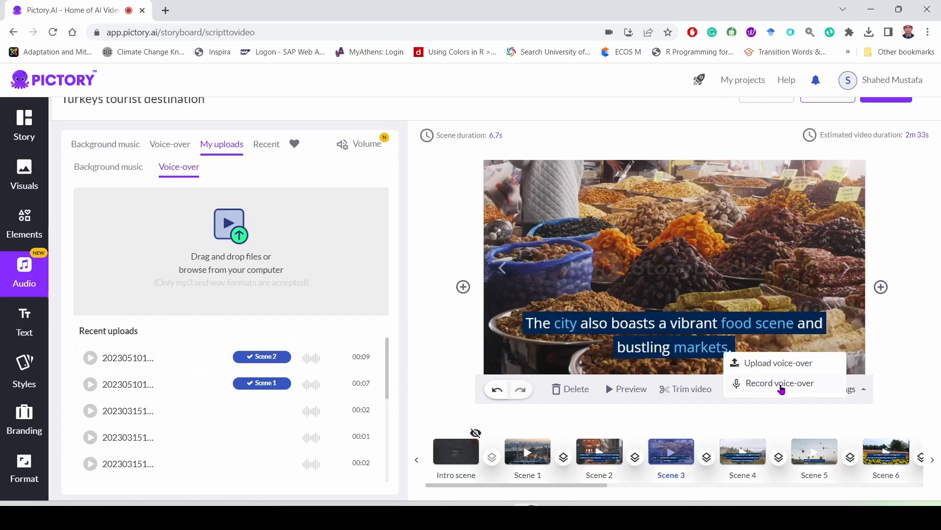
left_click(781, 383)
left_click(687, 424)
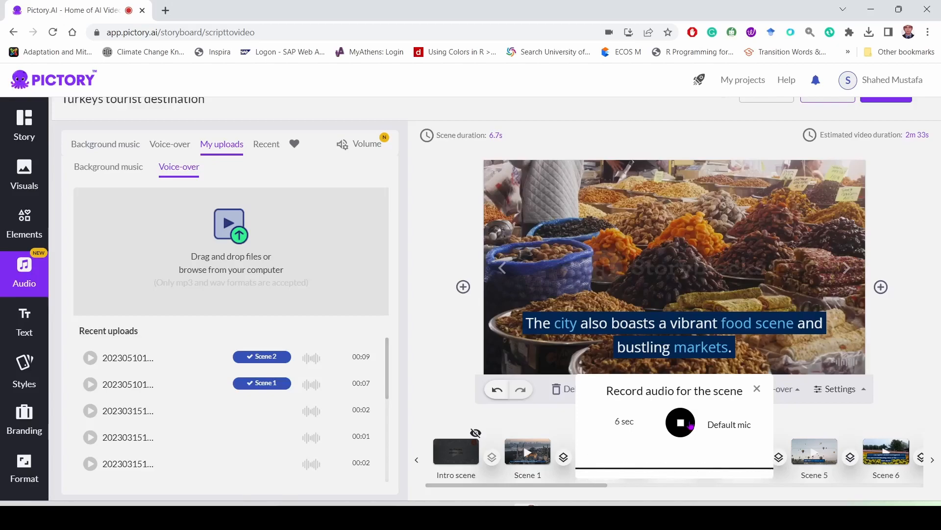
left_click(690, 423)
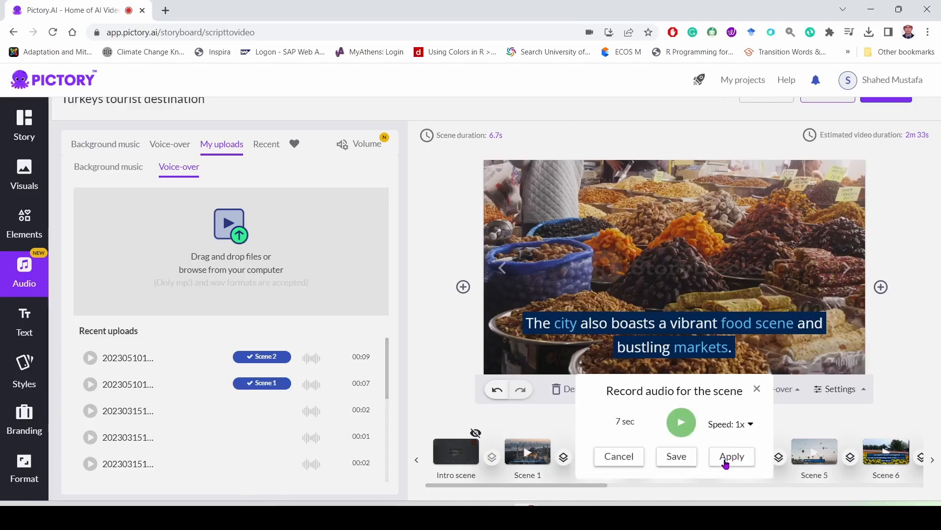
left_click(725, 461)
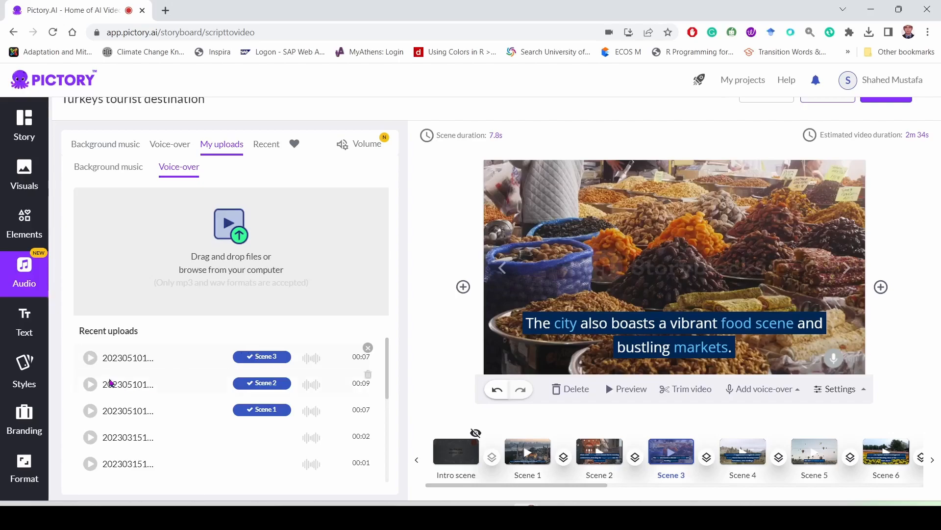
- Unassign the 7-second recording from Scene 3 and preview the scene without it
left_click(368, 348)
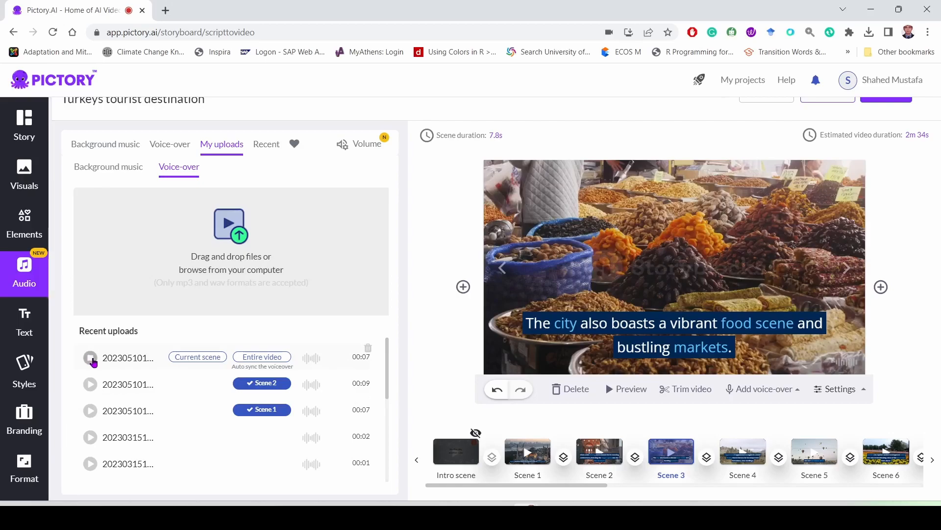
left_click(628, 389)
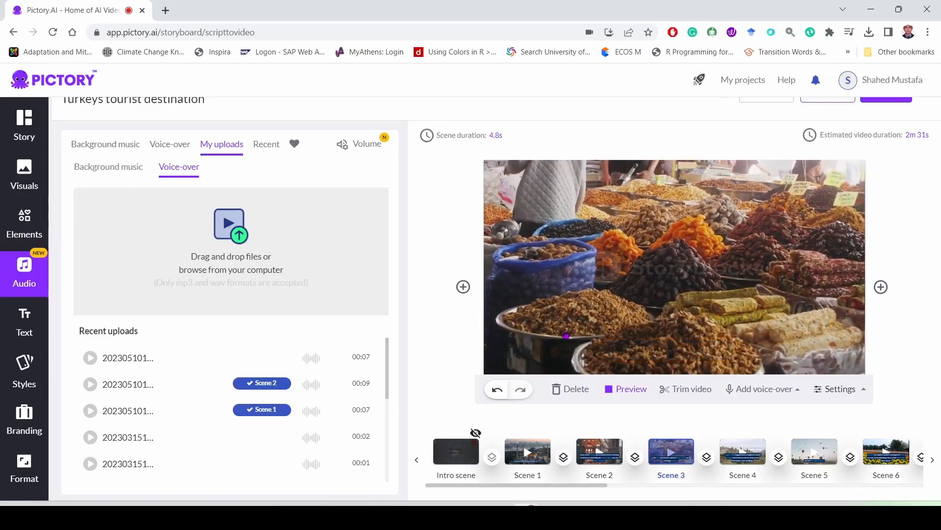
left_click(626, 389)
mouse_move(216, 361)
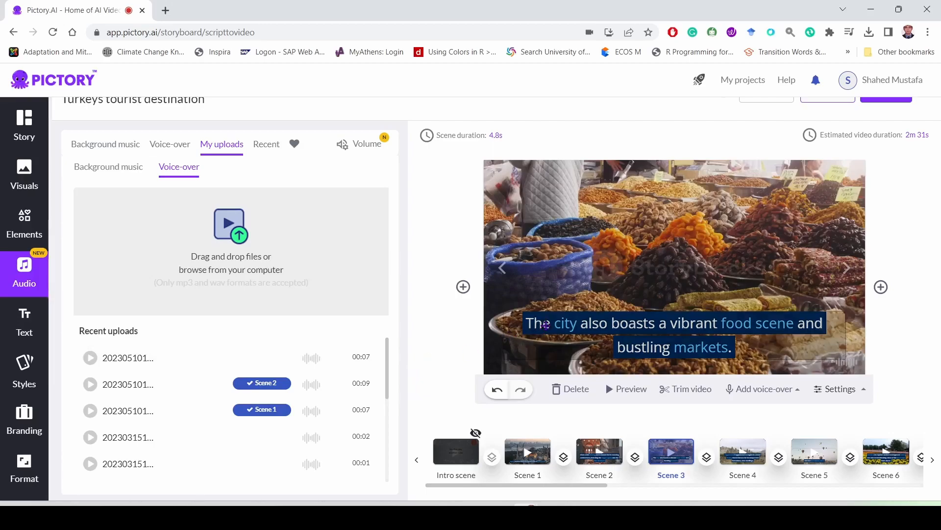
- Preview Scene 2 with its recorded voice-over and return to Scene 3
left_click(501, 269)
left_click(634, 391)
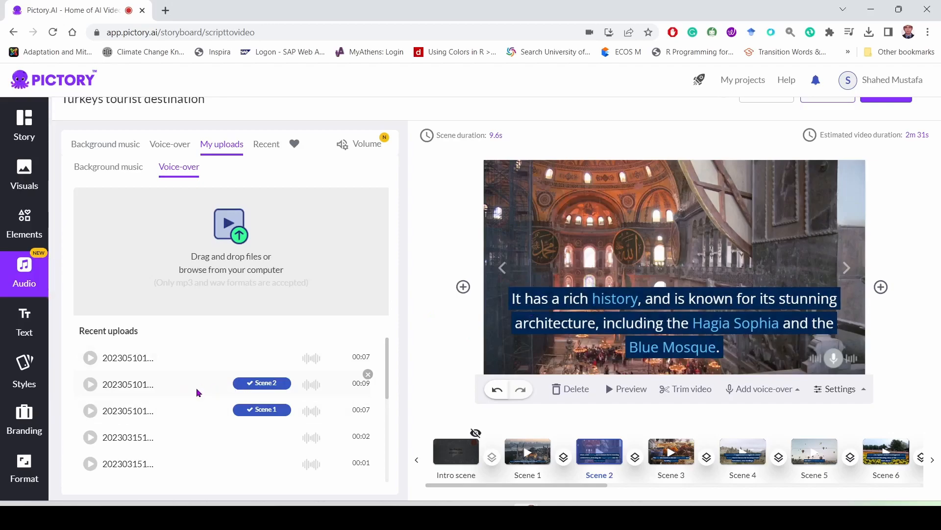
left_click(847, 267)
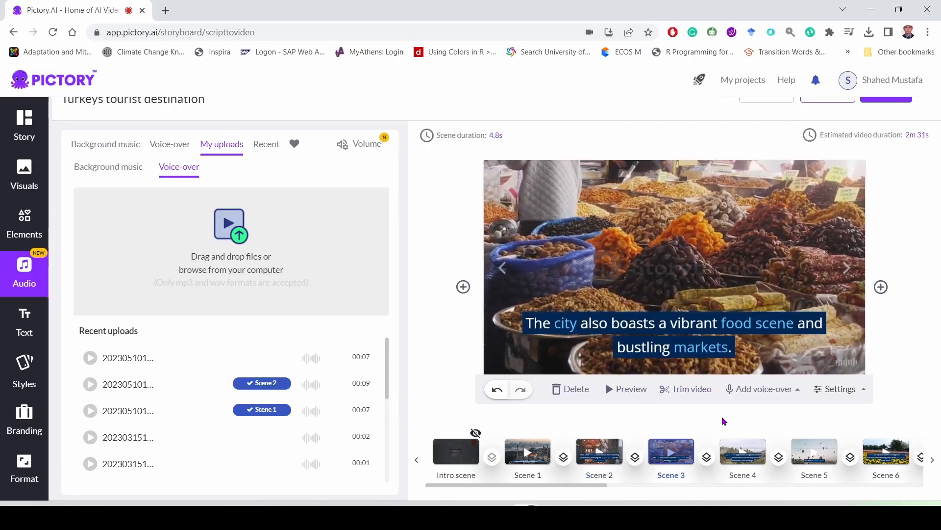
- Record a new voice-over of about 5 seconds for Scene 3 with the default mic and apply it to the current scene
left_click(770, 389)
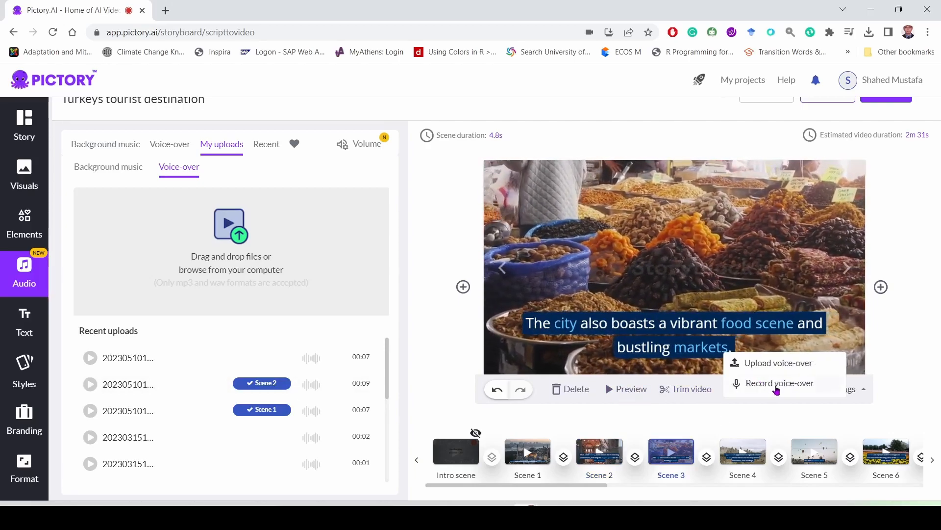
left_click(778, 383)
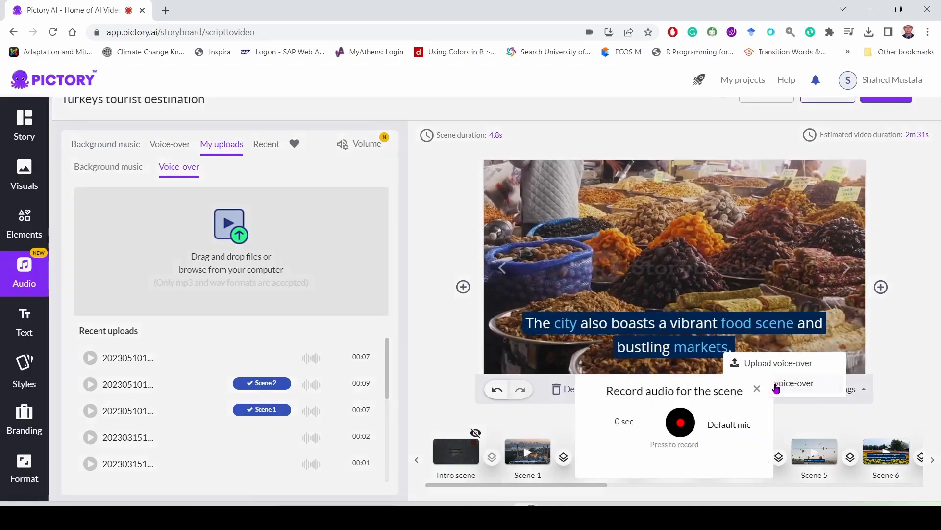
left_click(680, 425)
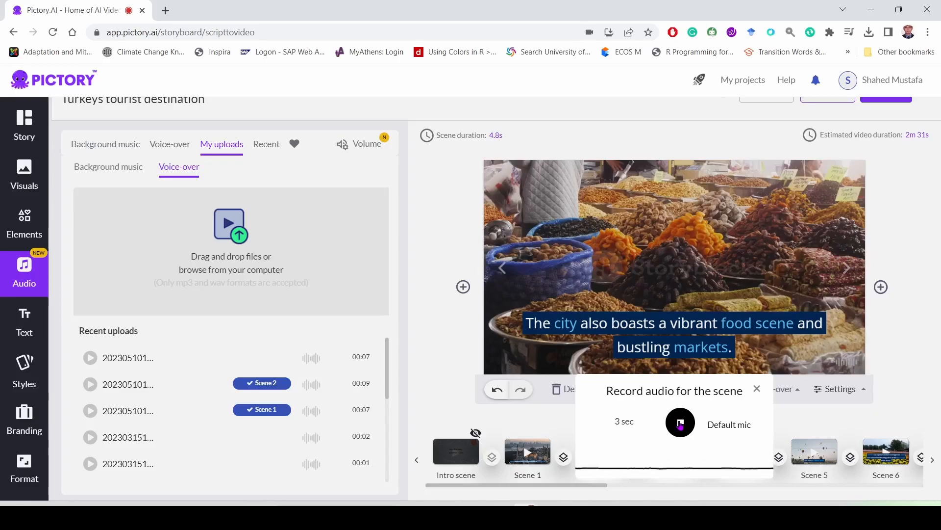
left_click(680, 424)
left_click(676, 457)
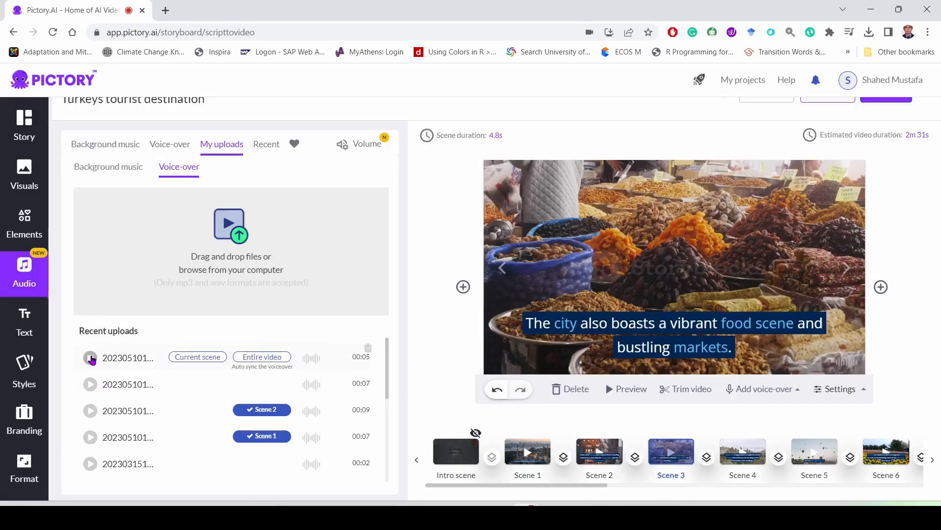
left_click(205, 358)
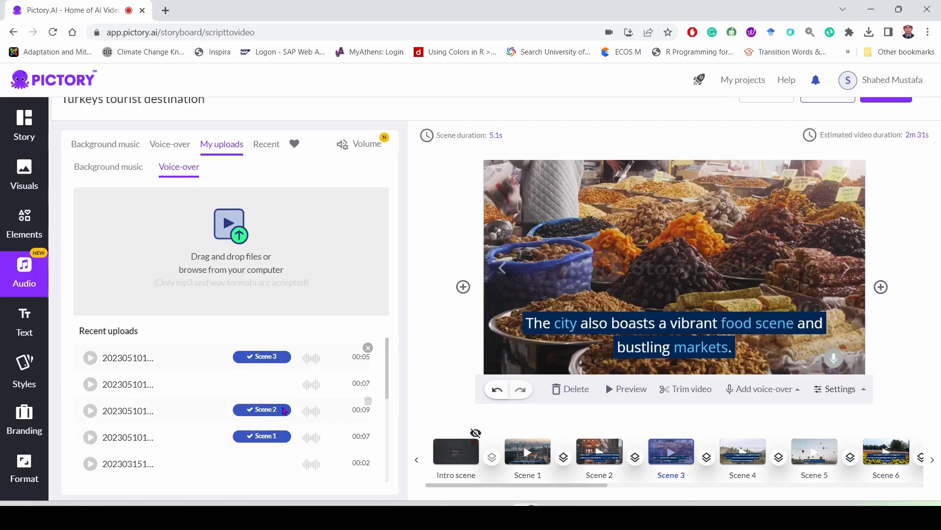
- Play the unassigned 7-second recording and delete it from the uploaded voice-overs
left_click(91, 386)
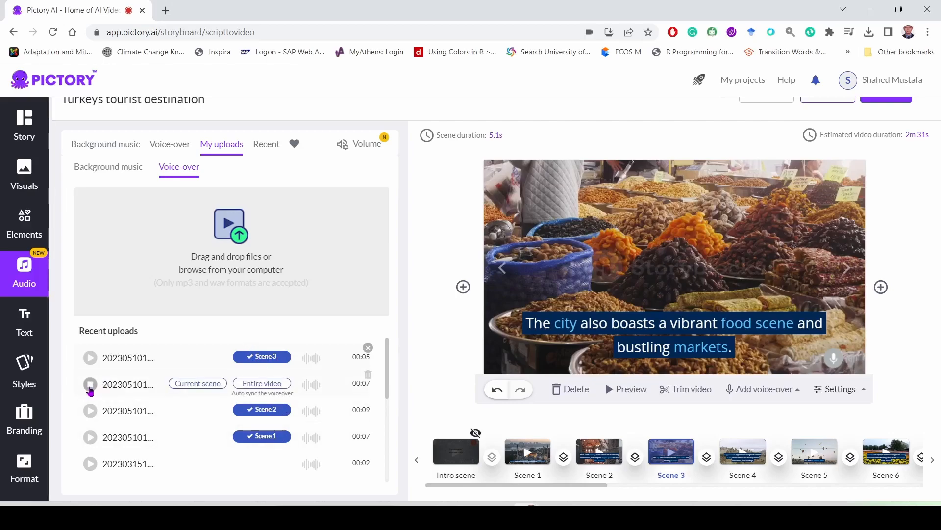
left_click(90, 387)
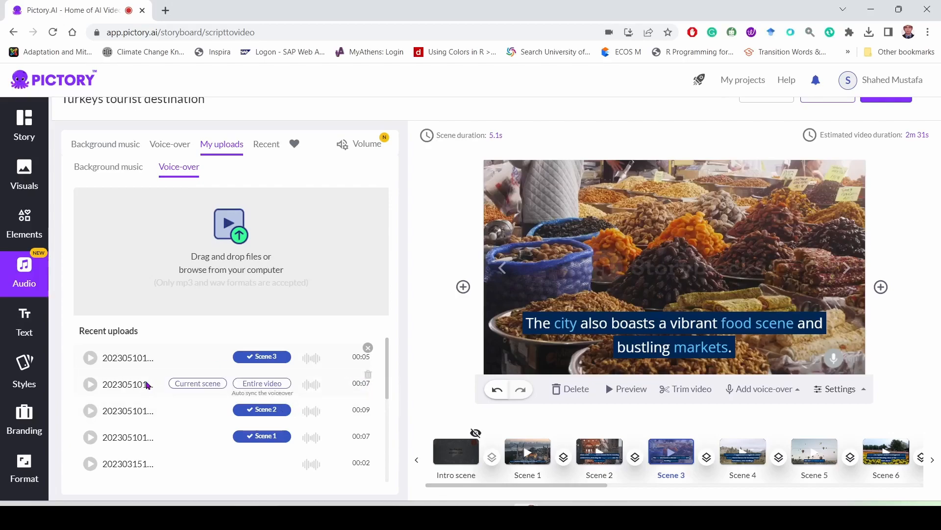
left_click(368, 376)
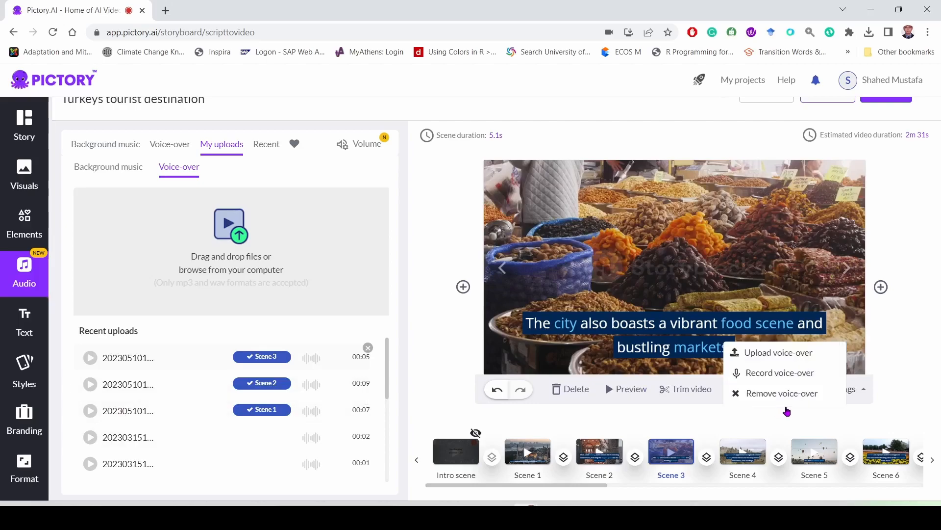
- Remove the voice-over from Scene 3 and reapply the 5-second recording to the current scene
mouse_move(744, 391)
left_click(779, 394)
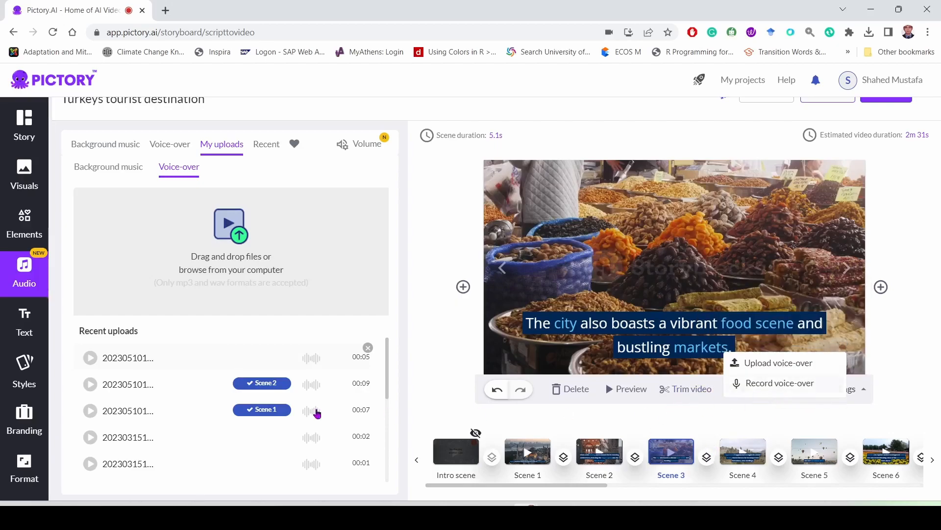
mouse_move(271, 357)
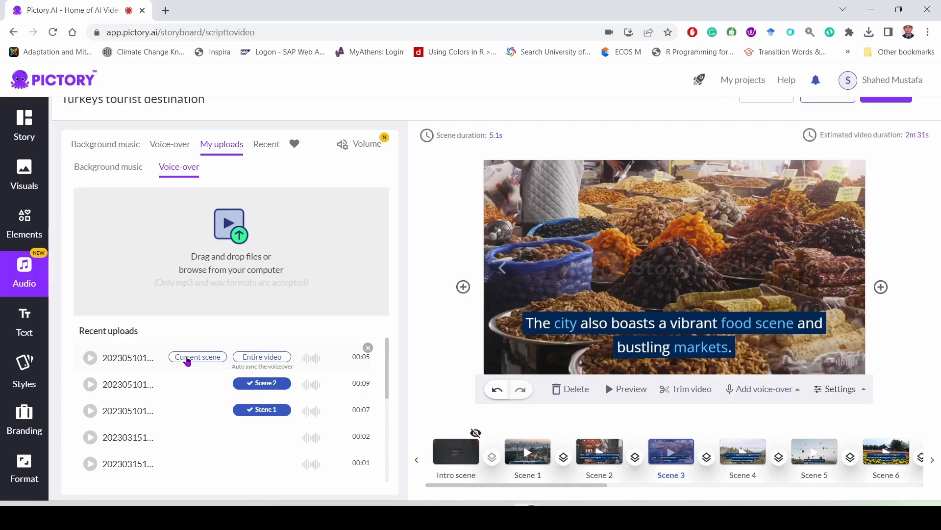
left_click(187, 358)
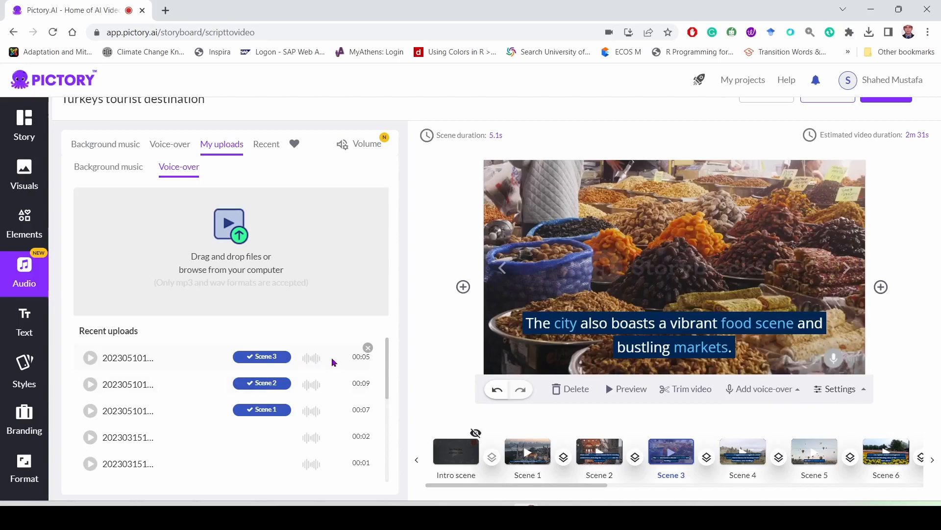
- Unassign the 5-second recording from Scene 3, switch to Scene 2 and back, and apply the recording to Scene 3 again
left_click(369, 350)
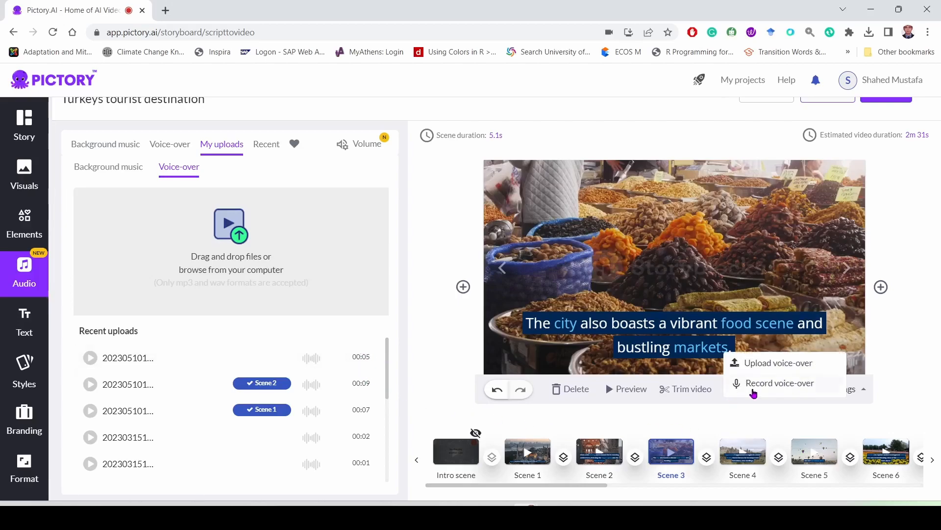
left_click(500, 268)
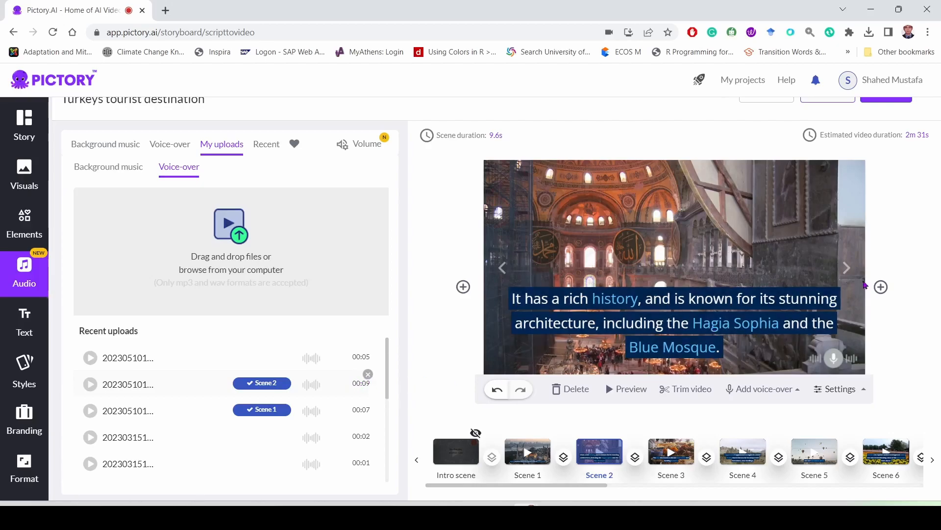
left_click(843, 274)
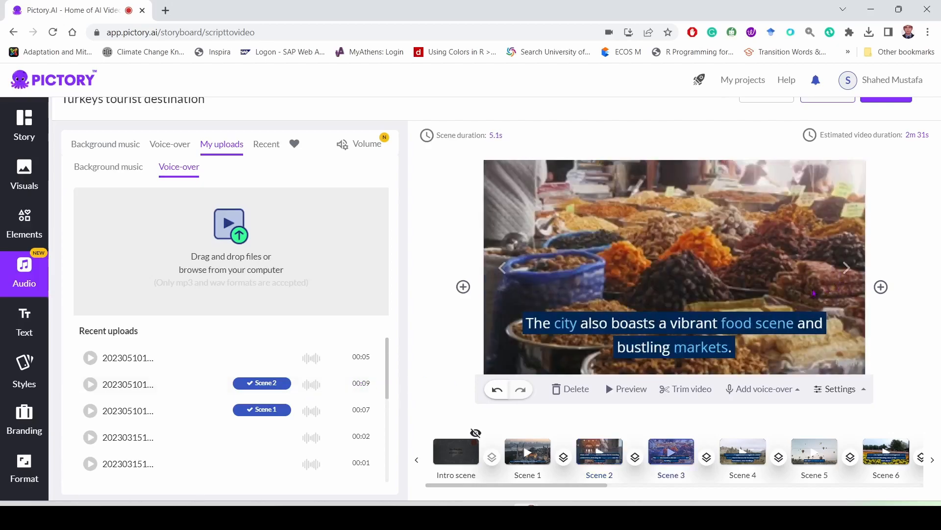
mouse_move(204, 363)
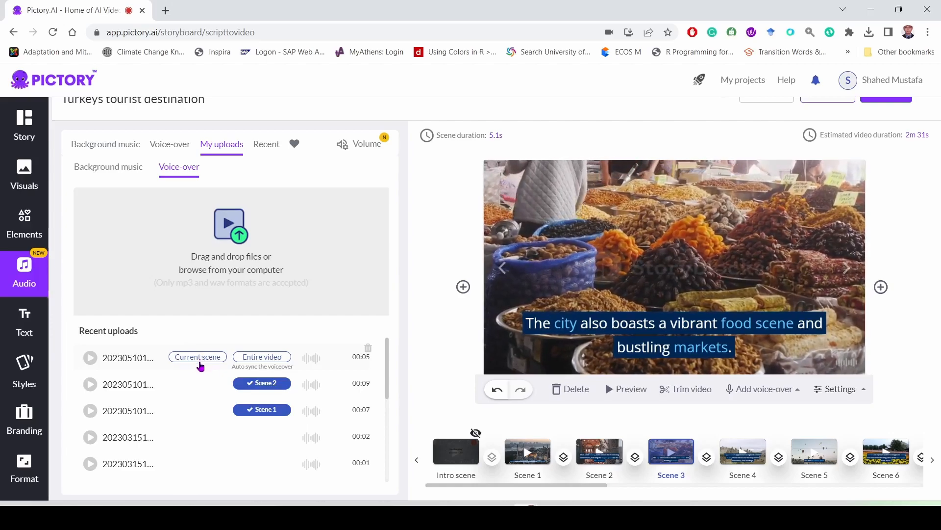
left_click(199, 361)
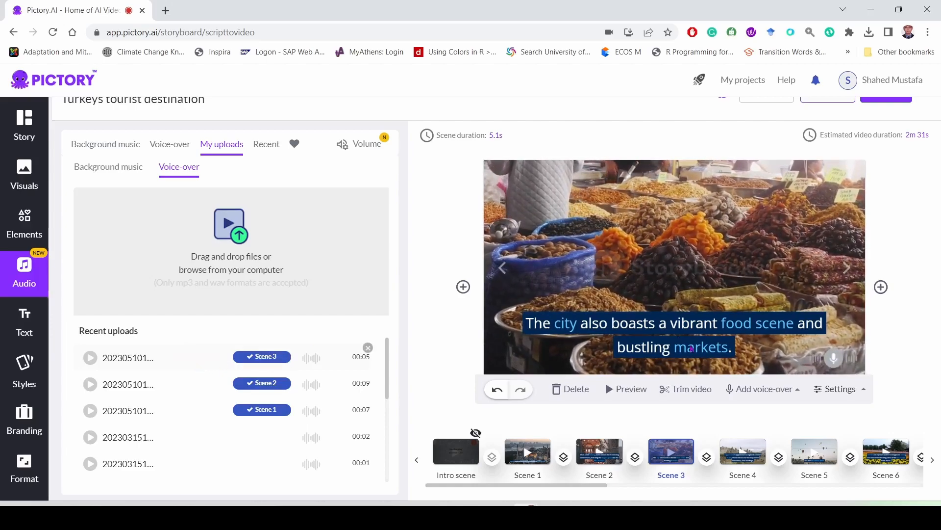